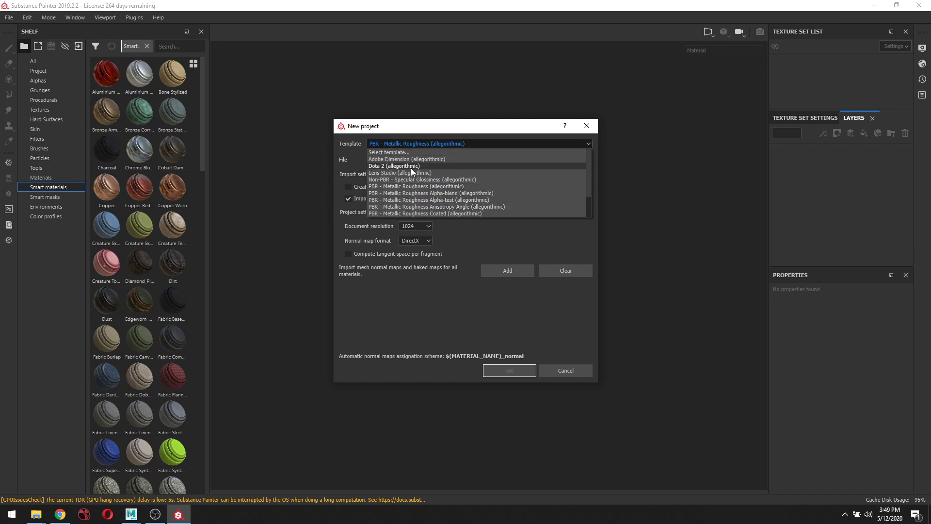
Look through the available project templates, keeping PBR - Metallic Roughness (allegorithmic) as the template.
scroll(485, 204, down, 2)
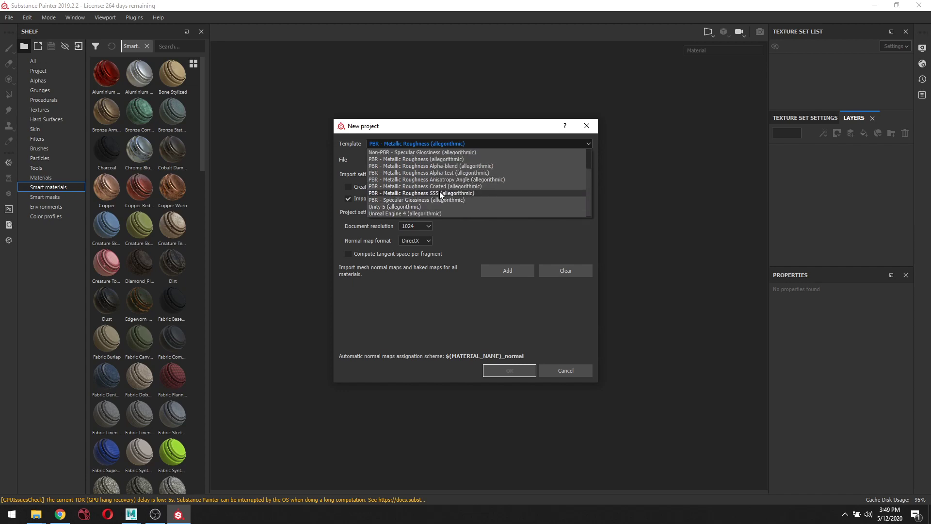
scroll(439, 191, up, 2)
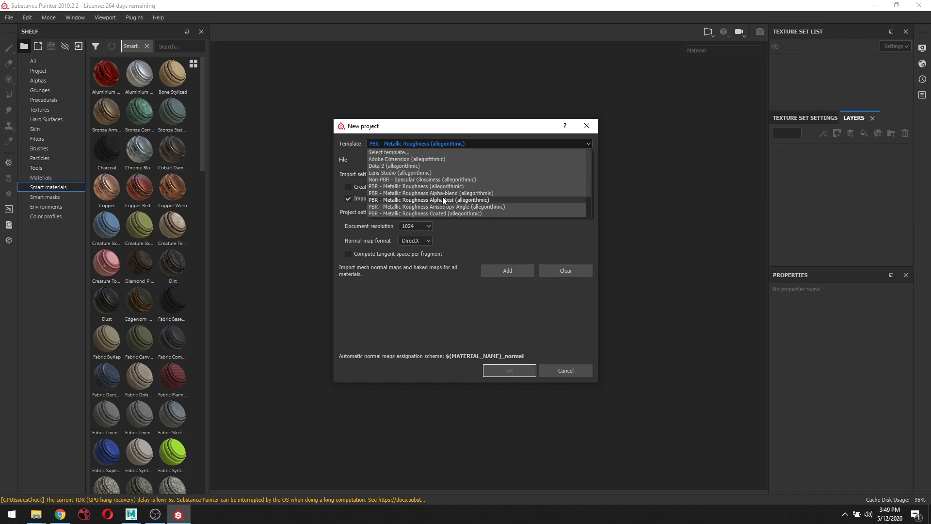
scroll(442, 199, down, 1)
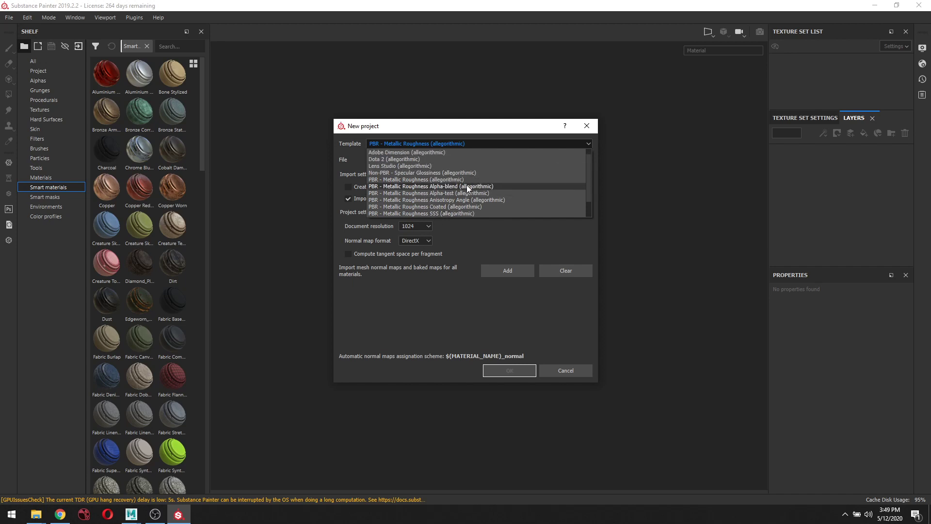
click(382, 320)
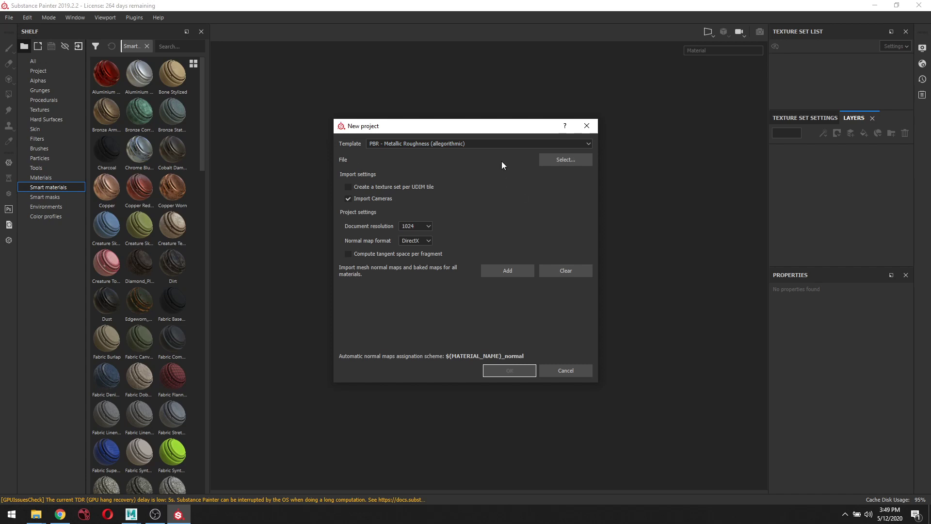
Choose Cube_V01.fbx from the 03_Resume/Reel/Maya/Tutorial_Cube_01/fbx folder on the G: drive as the project's mesh file.
click(571, 160)
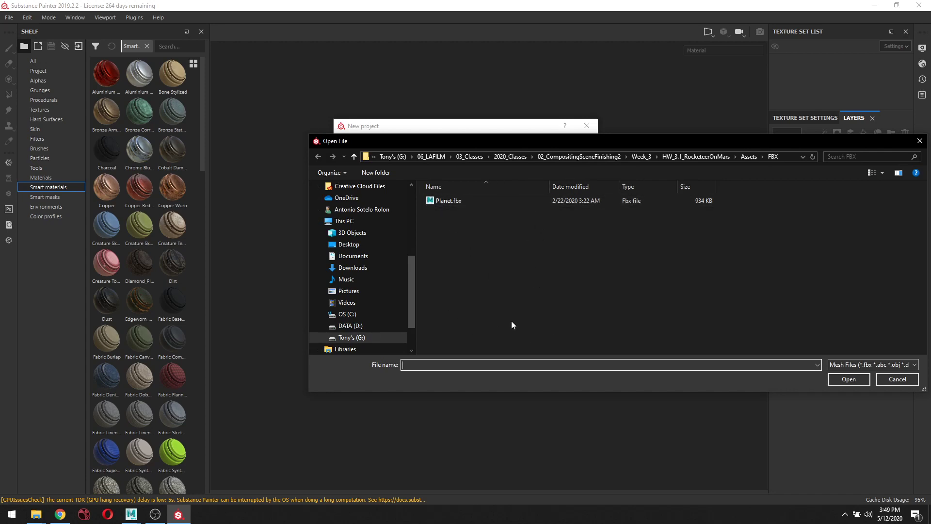
click(398, 156)
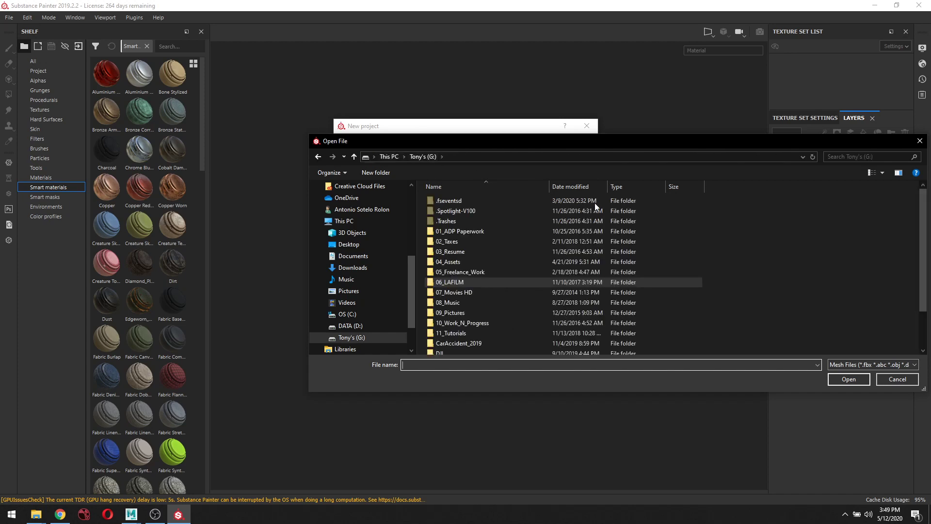
double_click(457, 253)
double_click(448, 220)
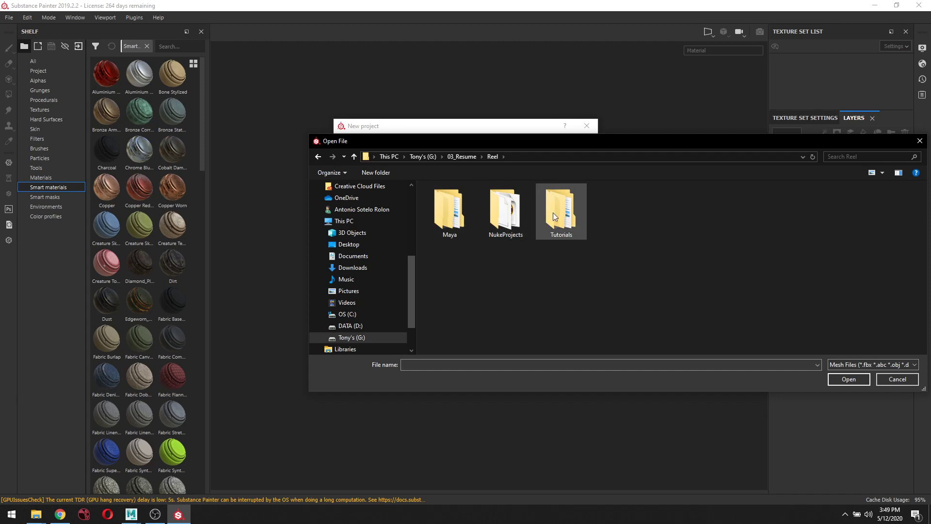
double_click(454, 219)
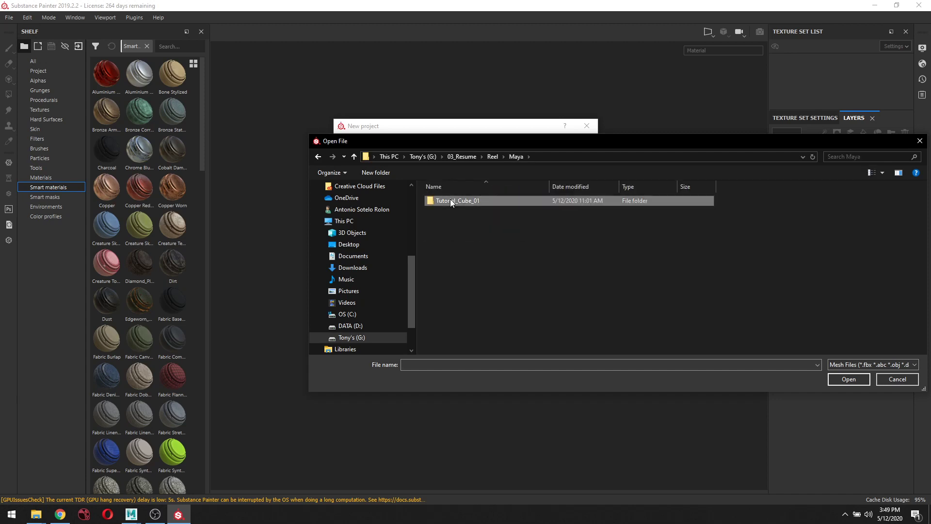
double_click(450, 200)
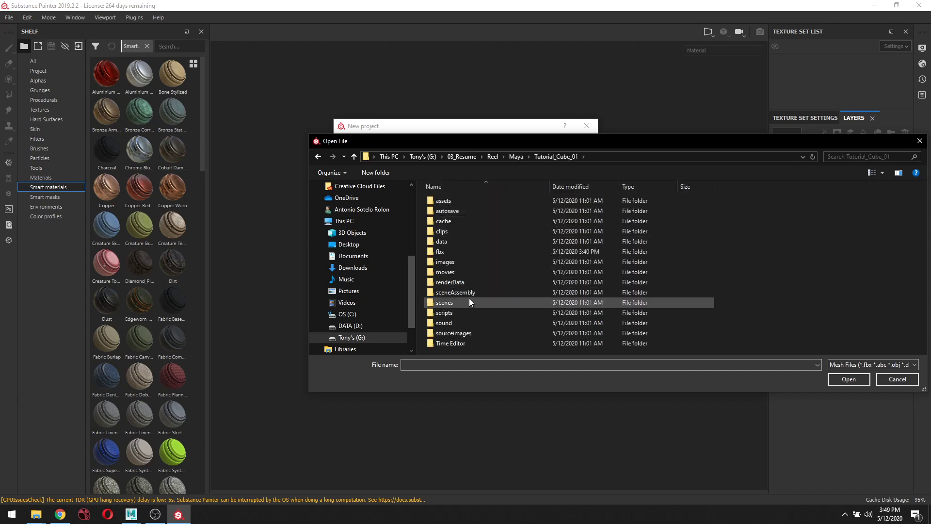
double_click(444, 252)
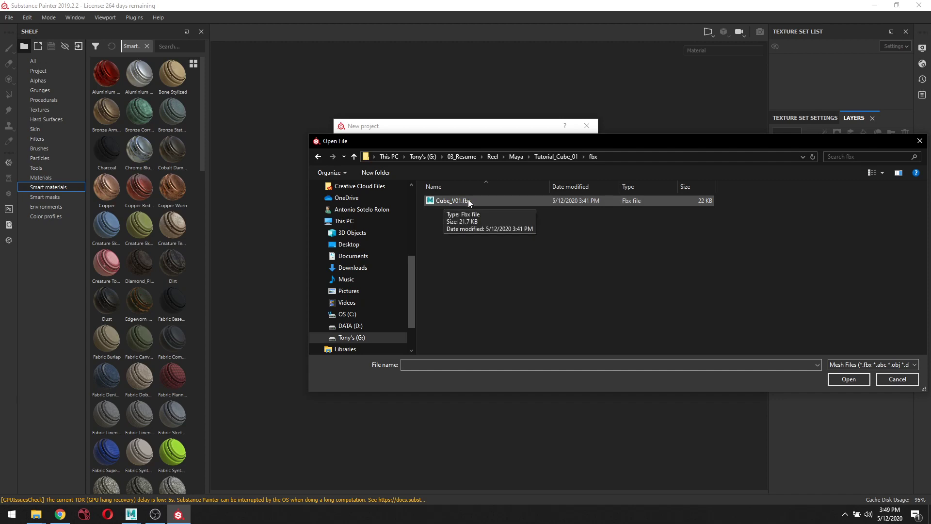
click(436, 207)
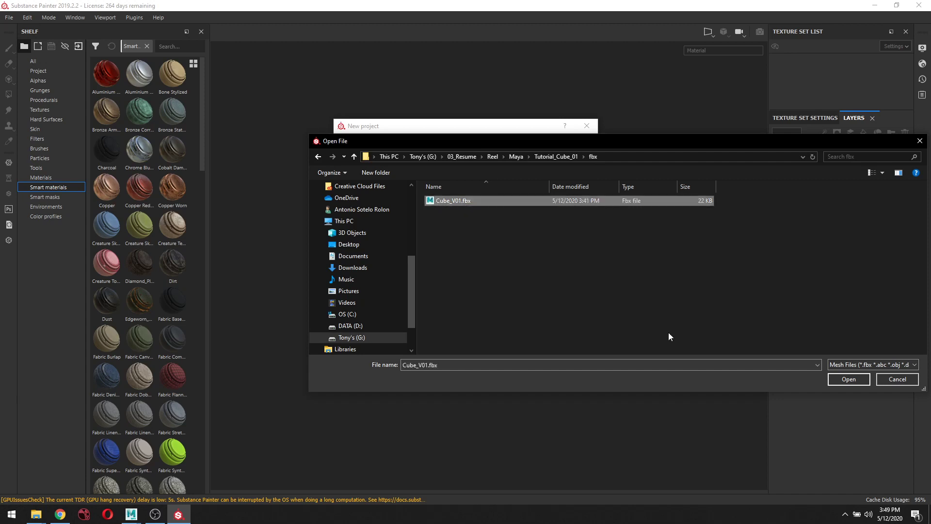
click(848, 378)
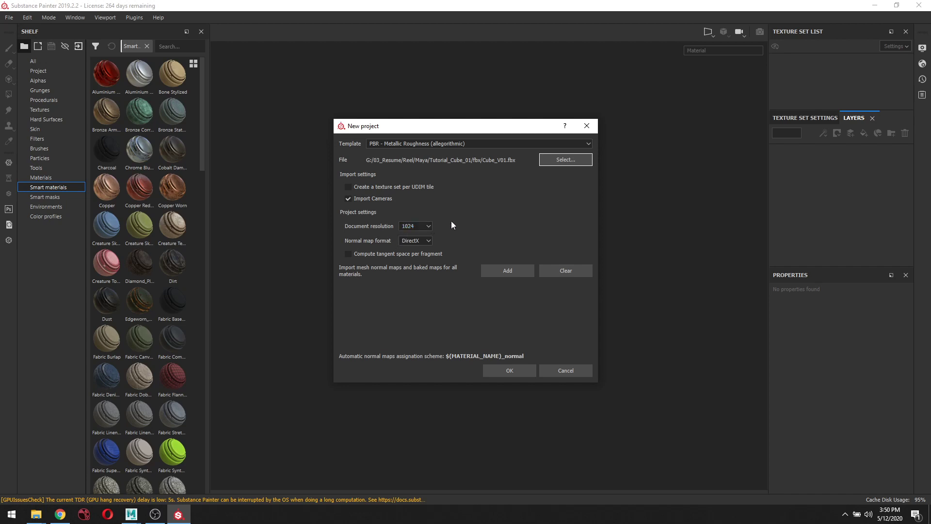
Review the document resolution choices, keep 1024, and create the new project.
click(427, 227)
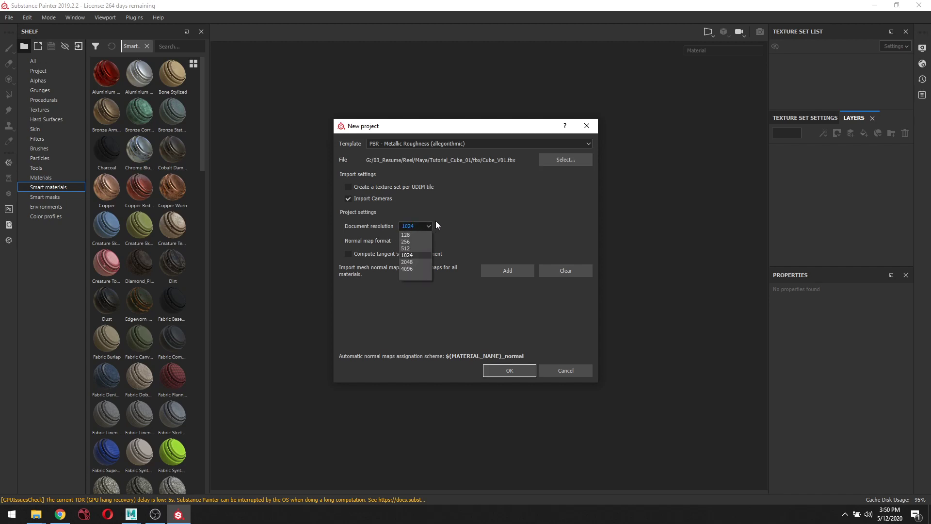
click(479, 229)
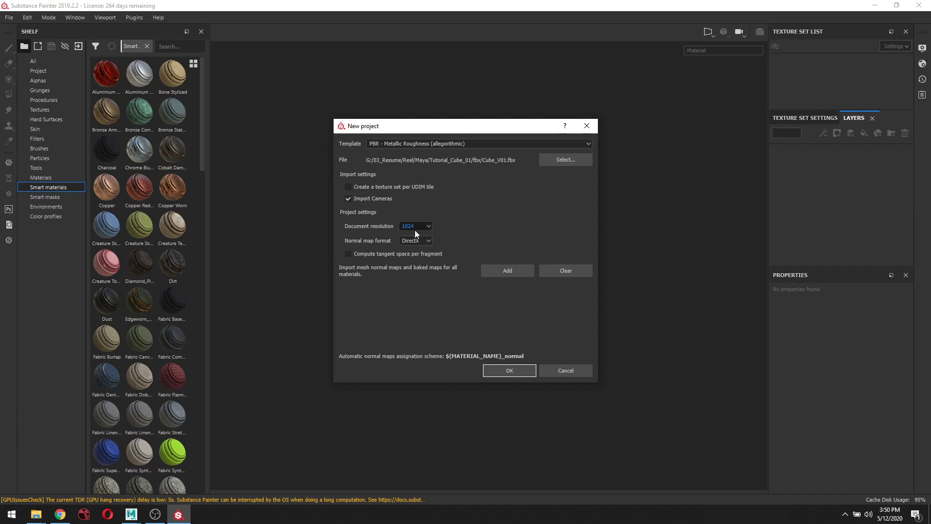
click(509, 370)
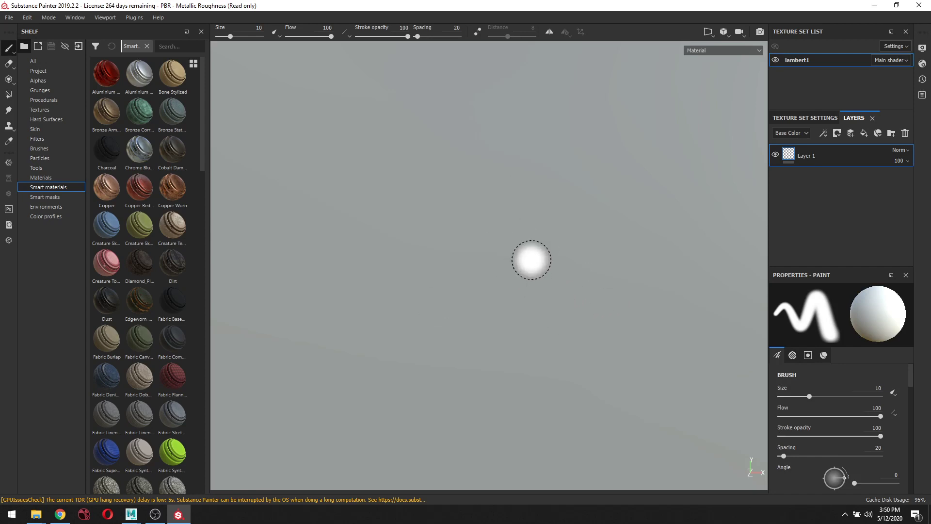
Examine the imported cube from several angles and distances to check its shape and faces.
scroll(531, 258, down, 5)
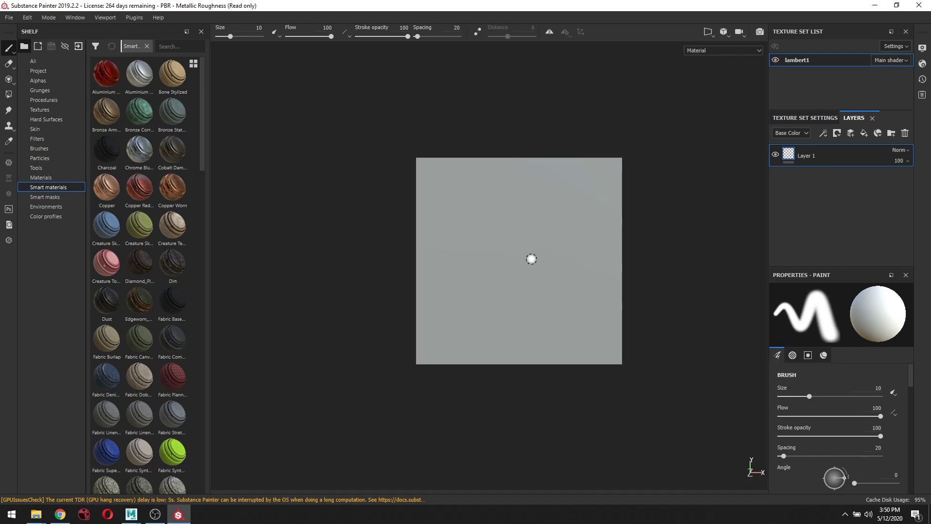
mouse_move(657, 219)
alt+mouse_down()
mouse_move(638, 252)
mouse_move(494, 328)
mouse_move(700, 307)
mouse_move(670, 322)
alt+mouse_up()
key(alt)
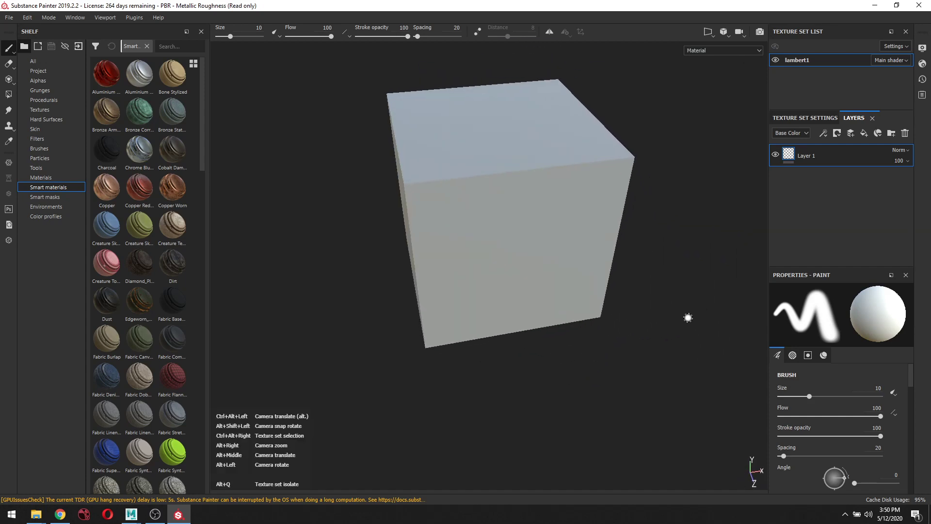
alt+drag(671, 312, 696, 317)
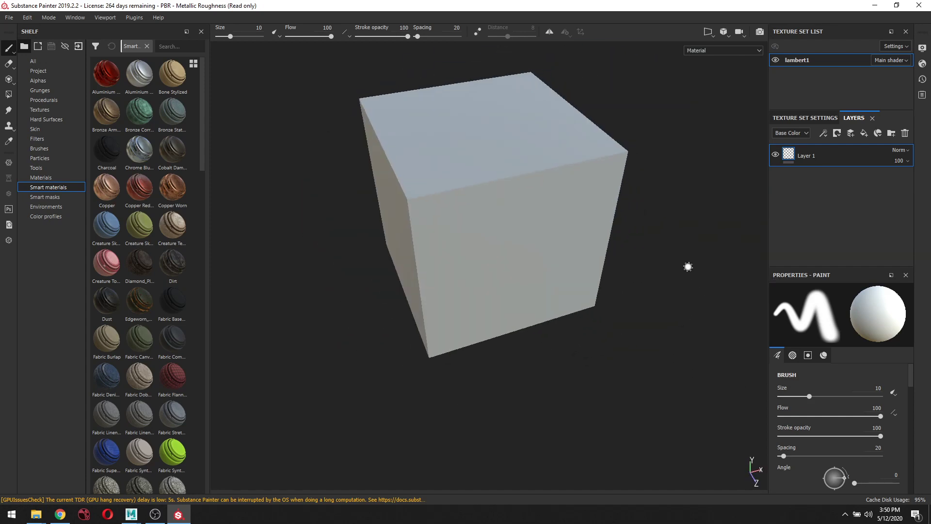
scroll(688, 260, down, 1)
scroll(687, 260, up, 3)
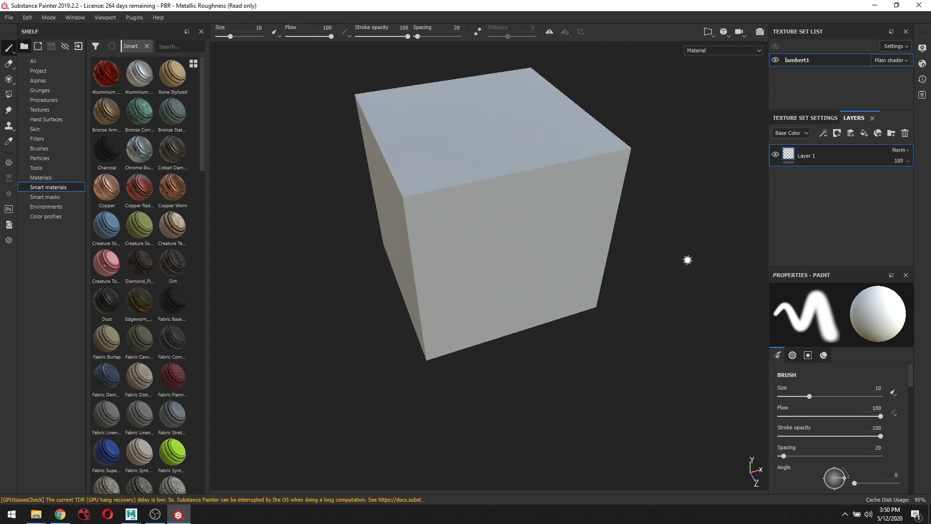
scroll(688, 260, down, 2)
scroll(688, 260, down, 2)
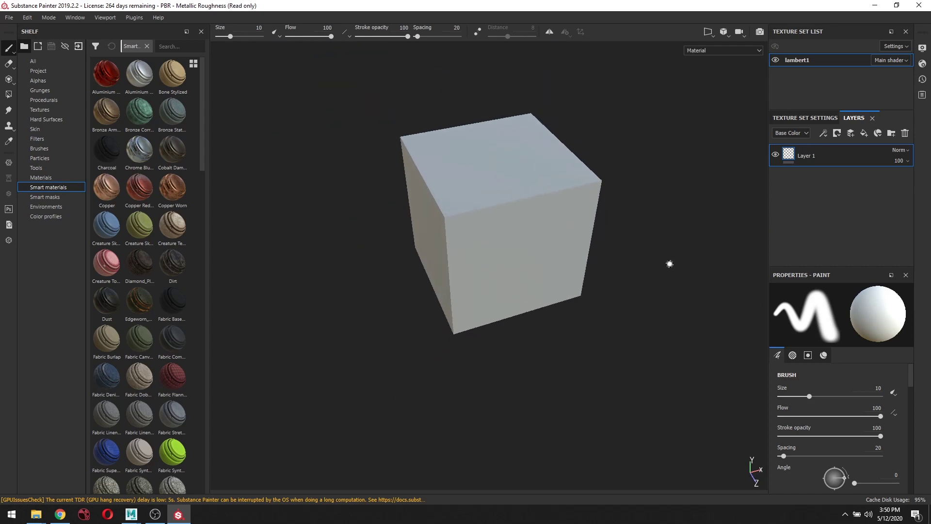
mouse_move(667, 264)
middle_down()
mouse_move(513, 314)
mouse_move(742, 294)
mouse_move(511, 353)
mouse_move(709, 289)
mouse_move(644, 312)
mouse_move(652, 309)
middle_up()
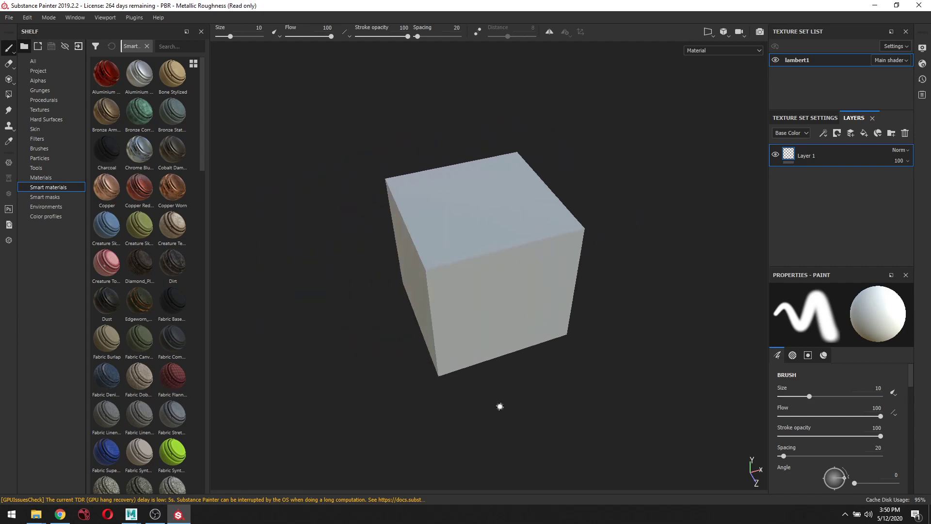
mouse_move(500, 407)
alt+mouse_down()
mouse_move(623, 384)
mouse_move(538, 368)
mouse_move(575, 372)
alt+mouse_up()
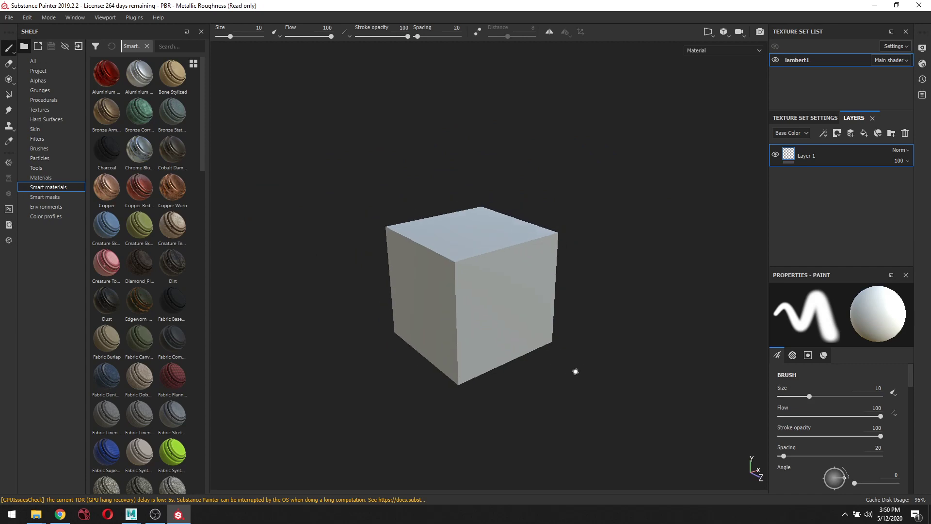
scroll(577, 370, up, 3)
scroll(617, 325, up, 2)
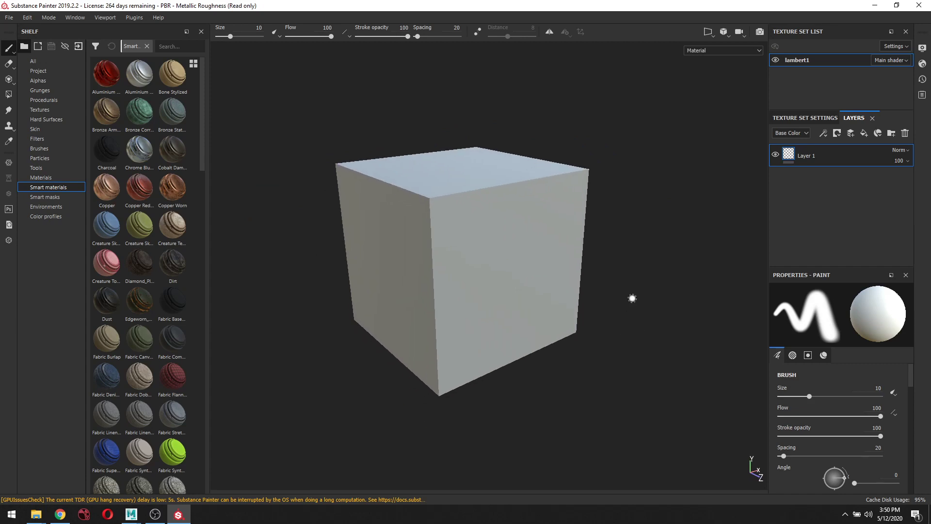
Delete the default Layer 1 from the layer stack.
mouse_move(637, 299)
alt+mouse_down()
mouse_move(617, 308)
mouse_move(649, 302)
alt+mouse_up()
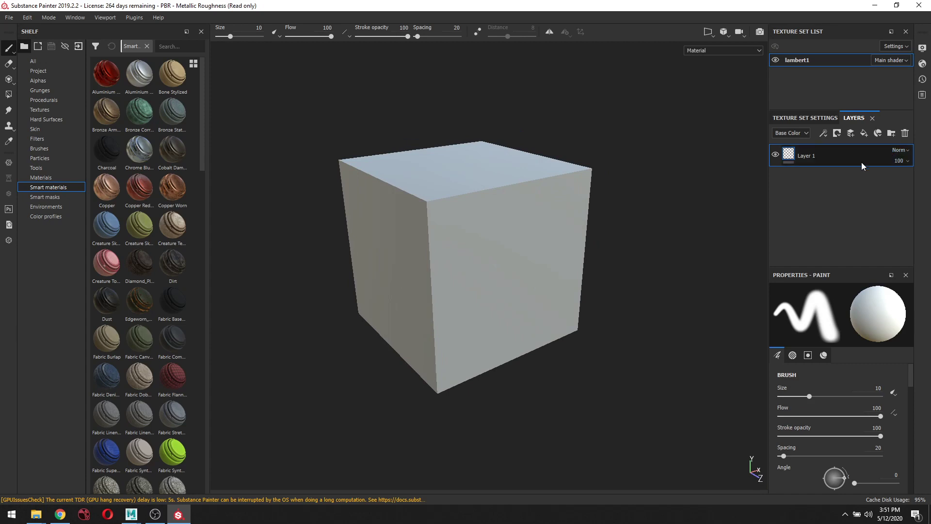
key(Delete)
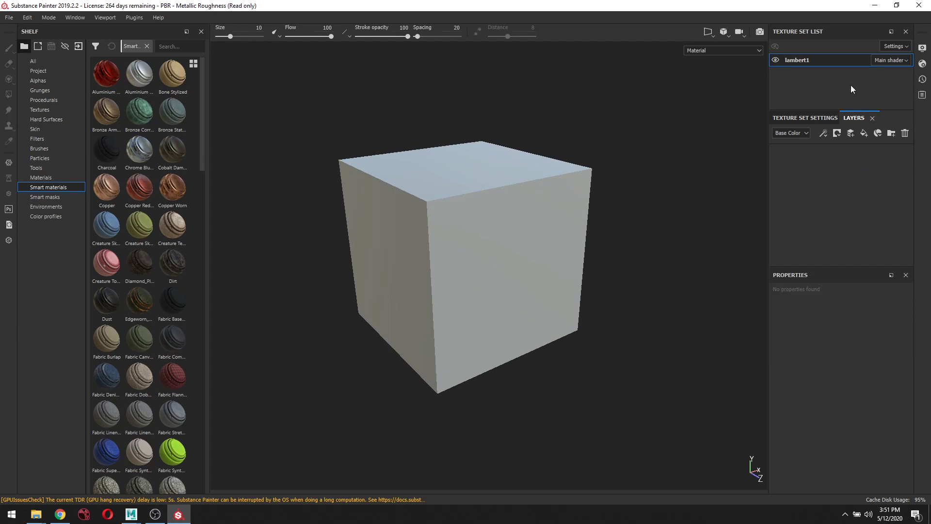
alt+drag(621, 222, 655, 237)
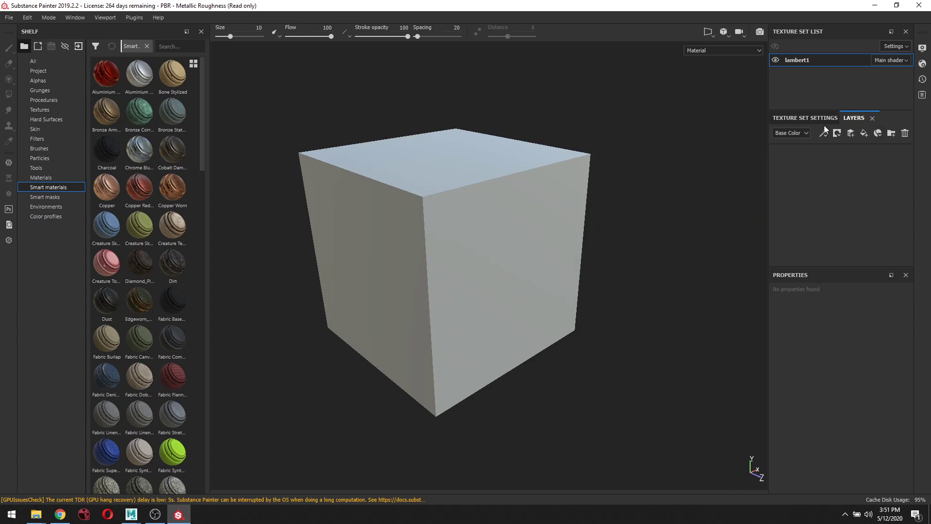
Open the mesh map baking settings for lambert1 and exclude the ID and Normal maps from the bake.
click(792, 117)
scroll(835, 191, down, 5)
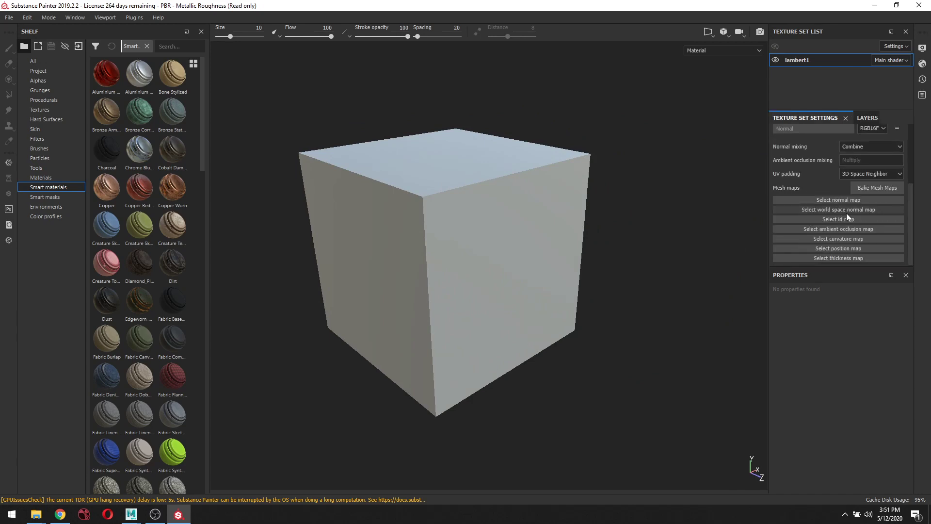
click(892, 190)
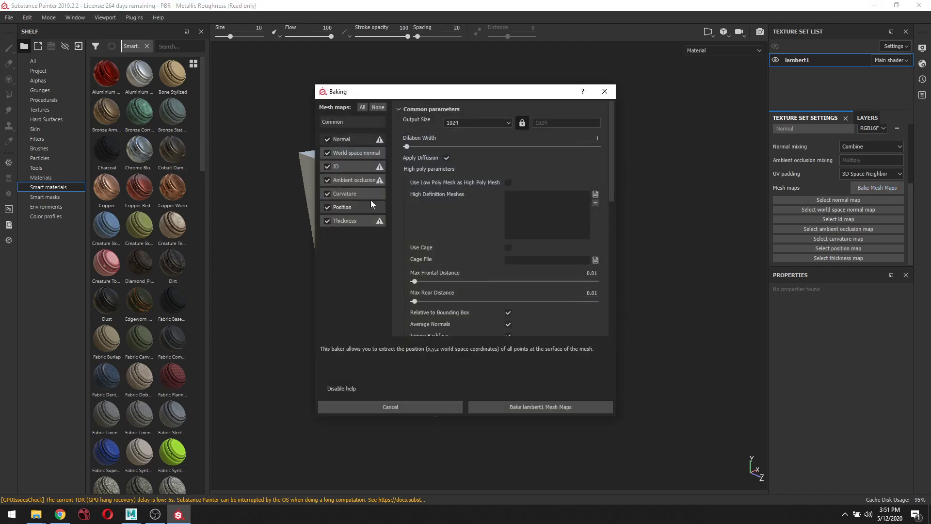
click(327, 166)
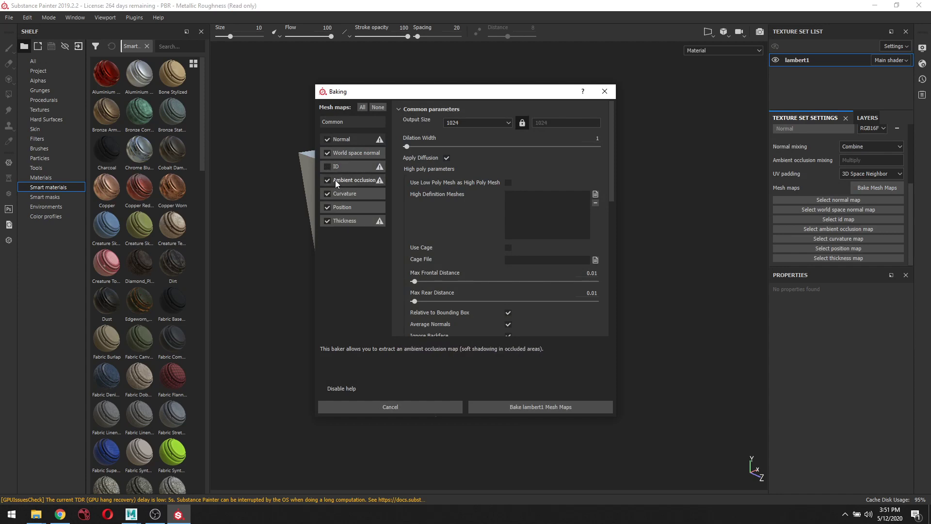
click(327, 140)
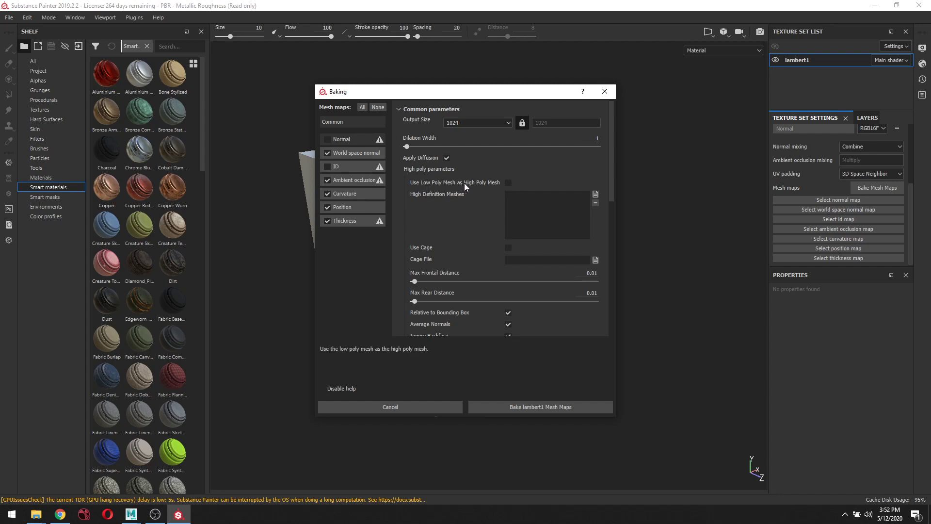
Enable Use Low Poly Mesh as High Poly Mesh and bake the lambert1 mesh maps.
click(508, 182)
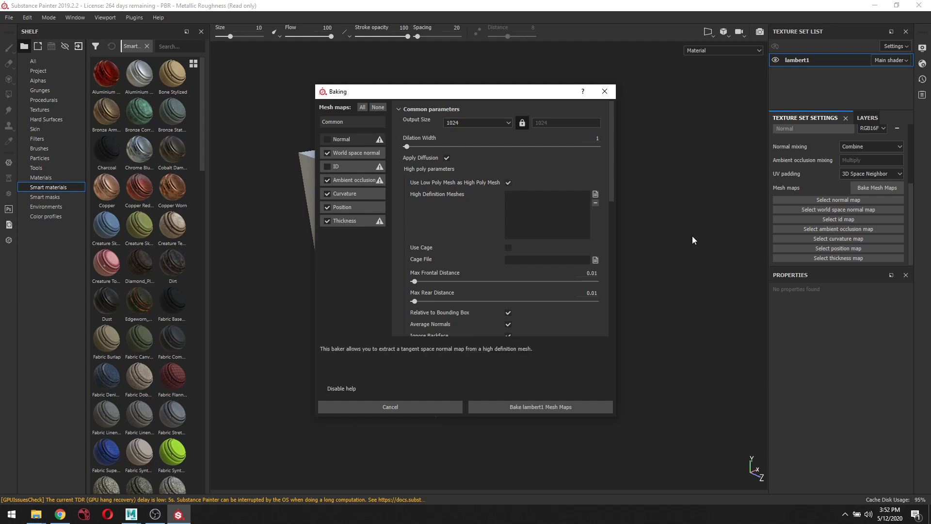
click(565, 410)
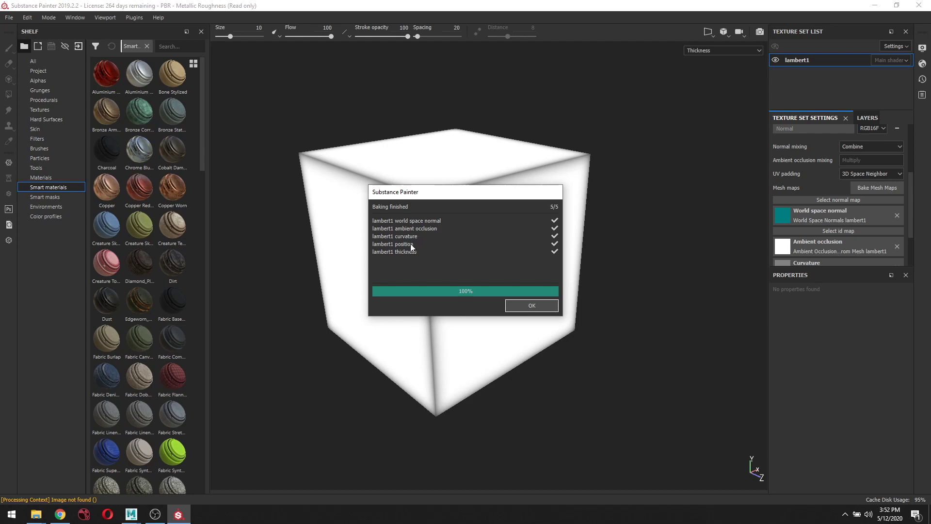
click(532, 306)
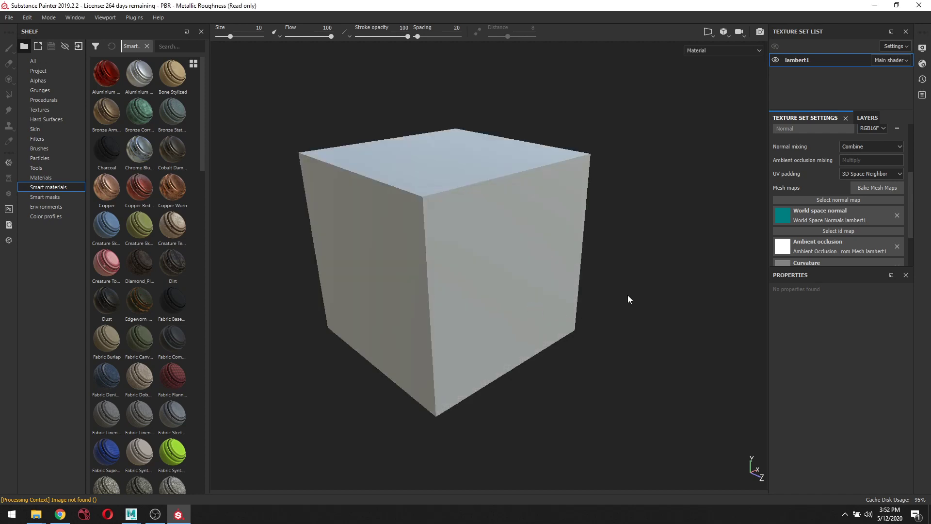
alt+drag(637, 260, 586, 258)
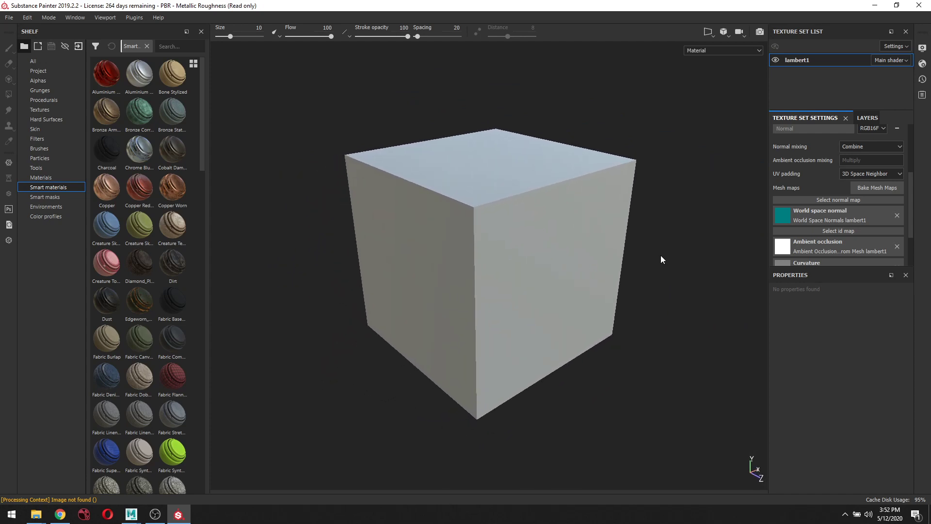
alt+drag(661, 256, 648, 273)
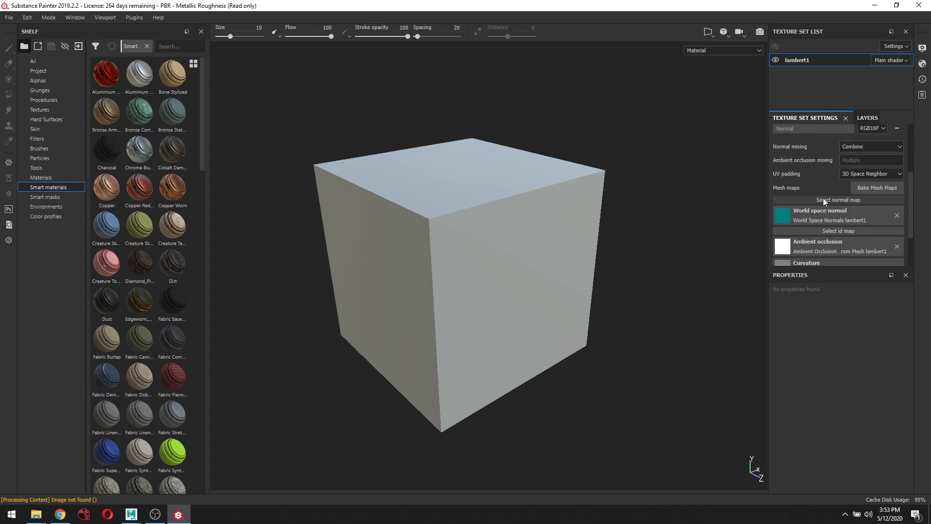
Apply the Aluminium Anodized Red smart material to the whole cube and inspect it from another angle.
click(868, 119)
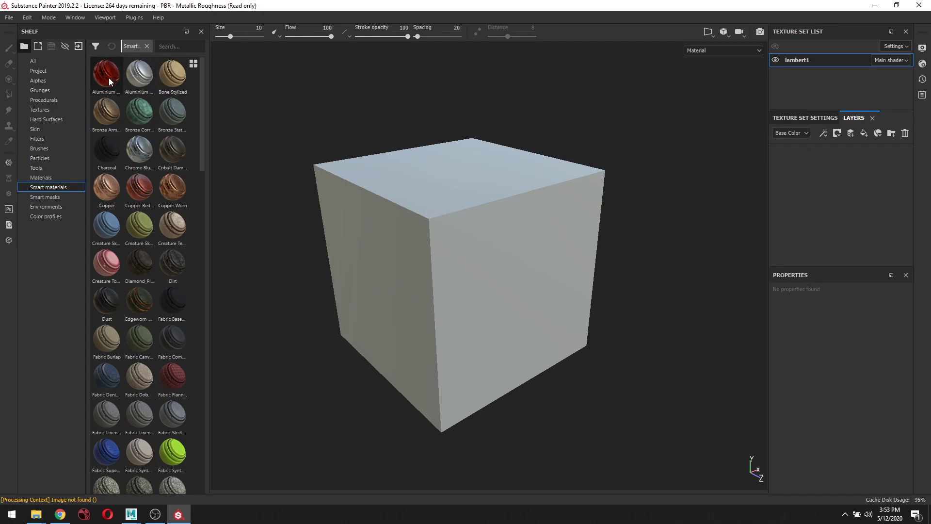
drag(109, 77, 438, 248)
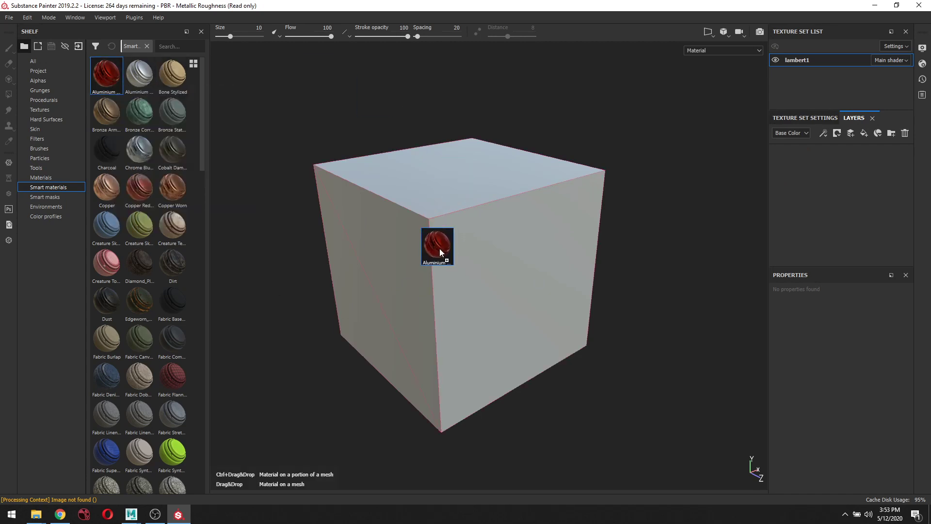
drag(439, 248, 441, 248)
alt+drag(655, 246, 603, 294)
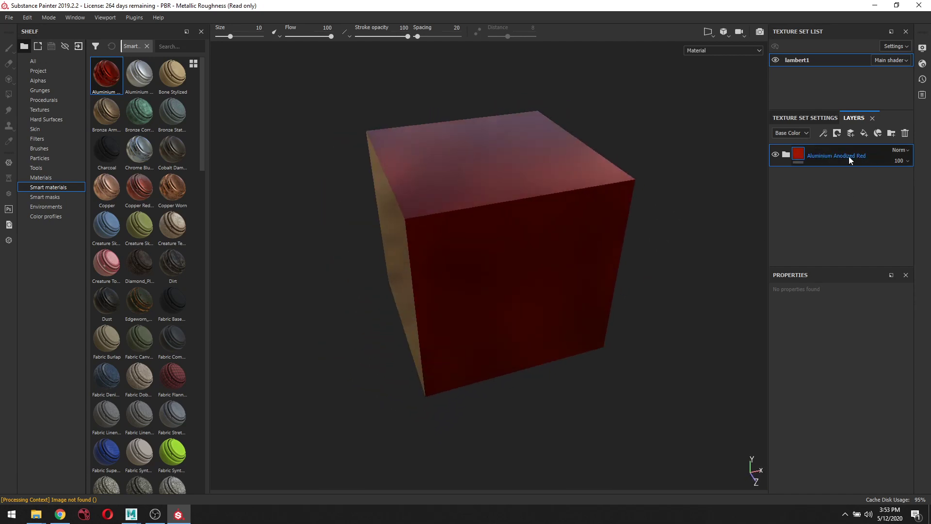
Delete the Aluminium Anodized Red material from the layer stack.
key(Delete)
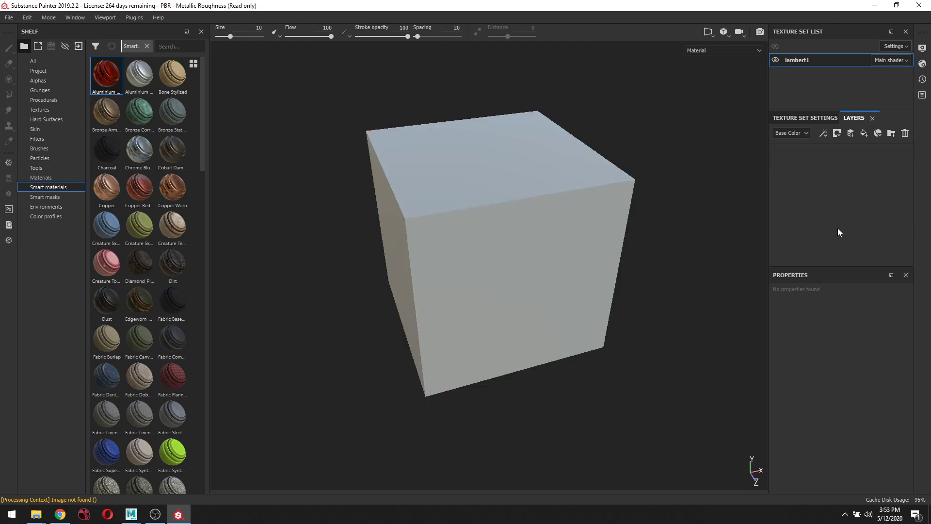
alt+drag(665, 312, 686, 241)
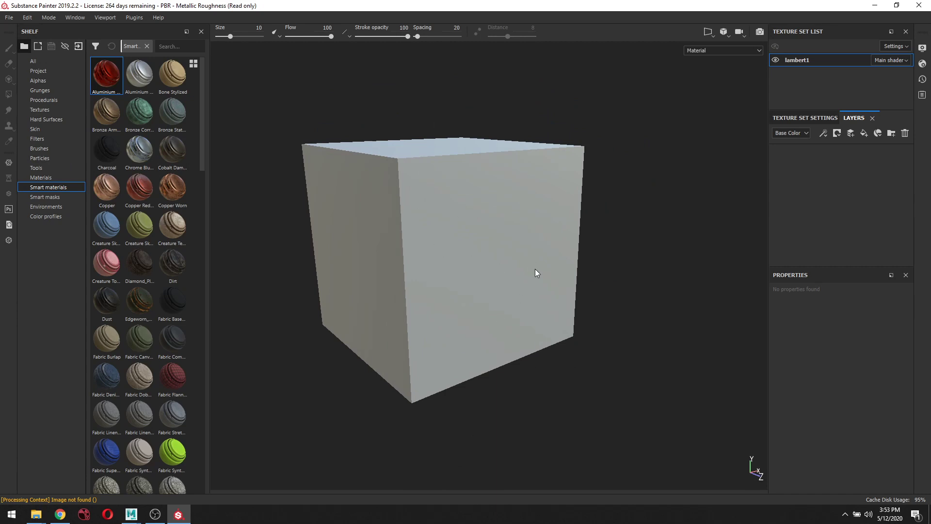
alt+drag(686, 188, 655, 230)
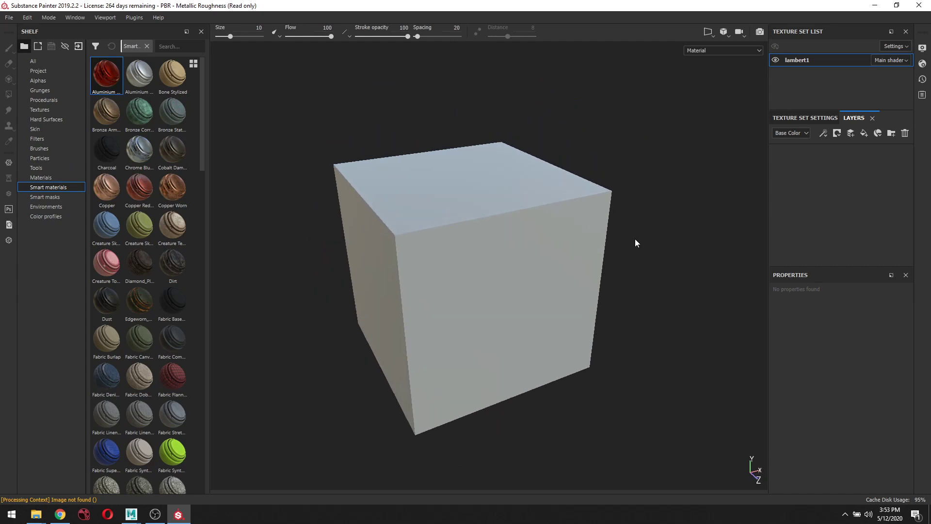